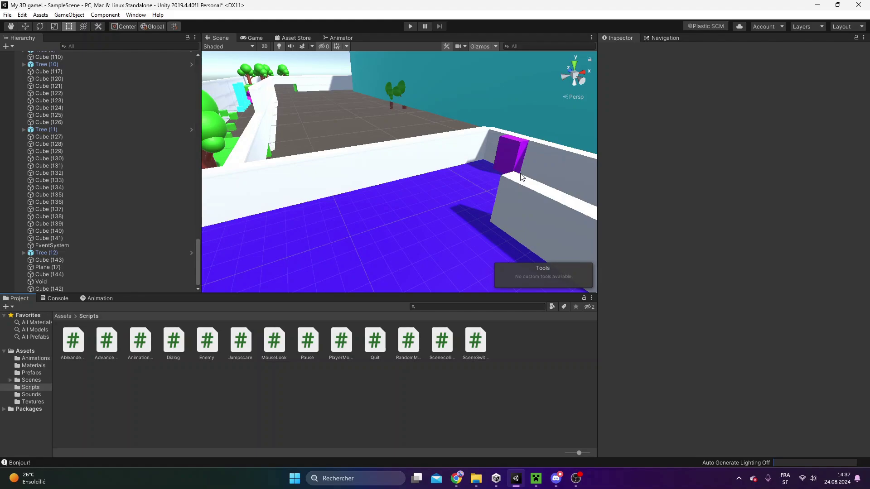
Select the Scenecollider script in the Scripts folder to view its scene-loading code
left_click(445, 334)
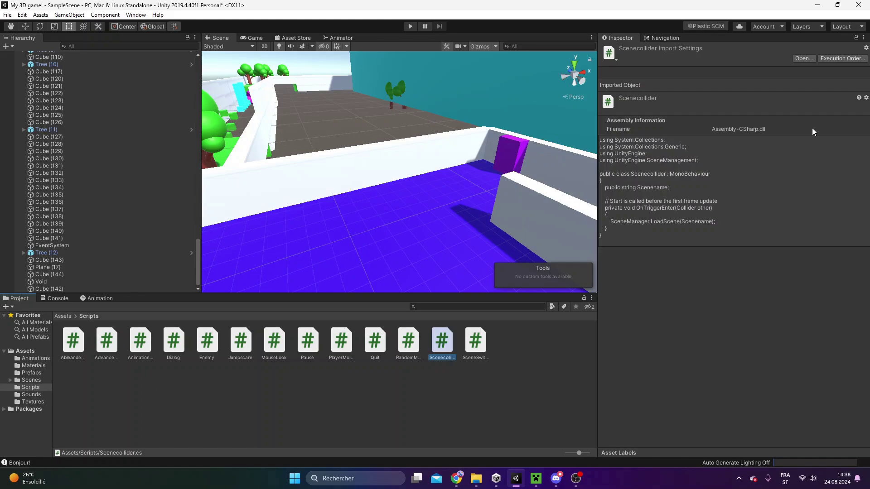
left_click(801, 58)
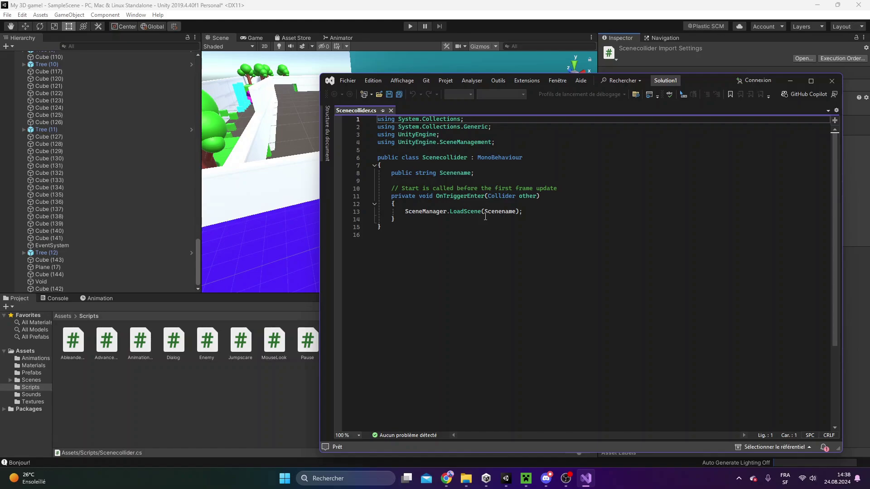
Attach the Scenecollider script to the purple cube after selecting and framing it
left_click(831, 81)
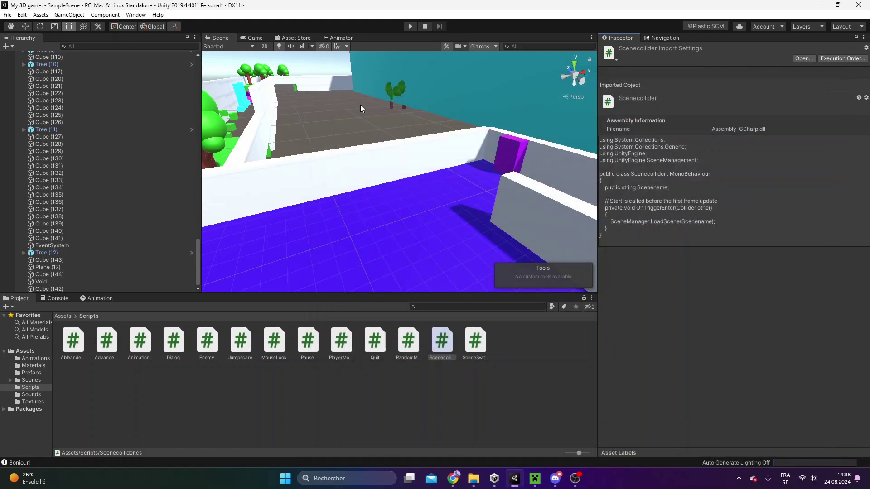
left_click(501, 153)
key("f")
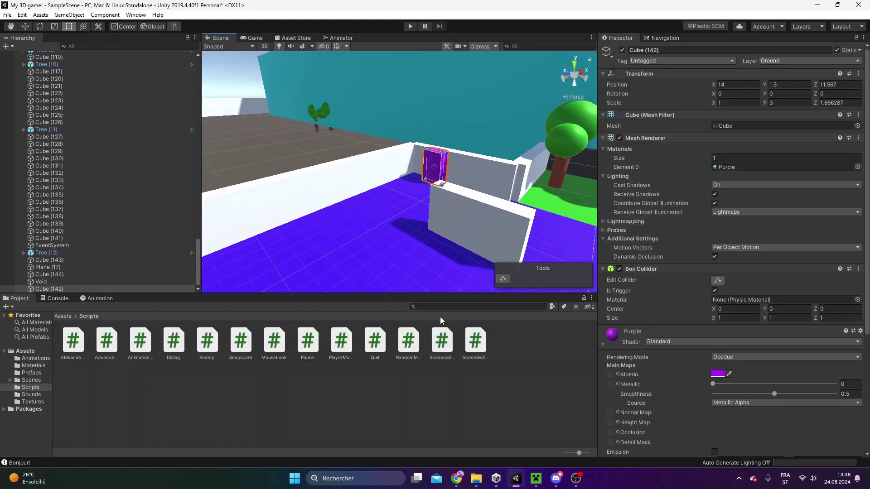
mouse_move(448, 338)
left_mouse_down()
mouse_move(443, 169)
mouse_move(468, 172)
mouse_move(453, 168)
left_mouse_up()
Rename the cube to 'Portal' and set its Scenename field to 'Menu'
scroll(454, 168, "up", 5)
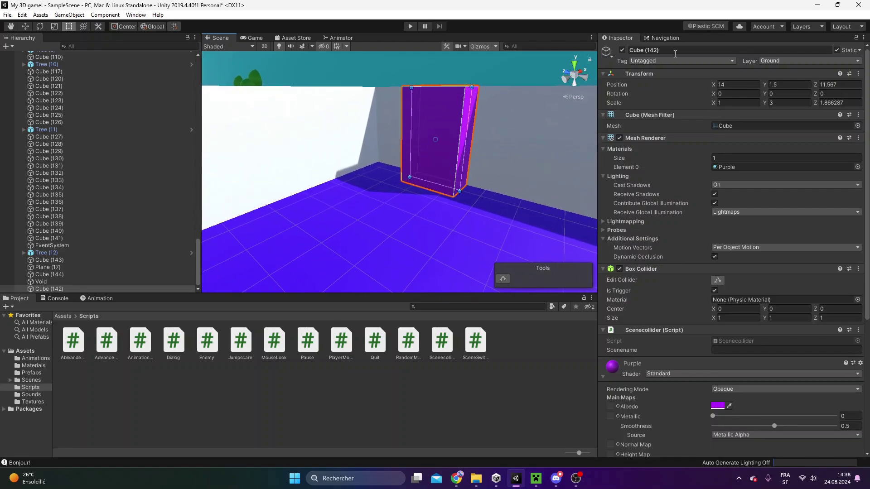
left_click(673, 49)
type("Portal")
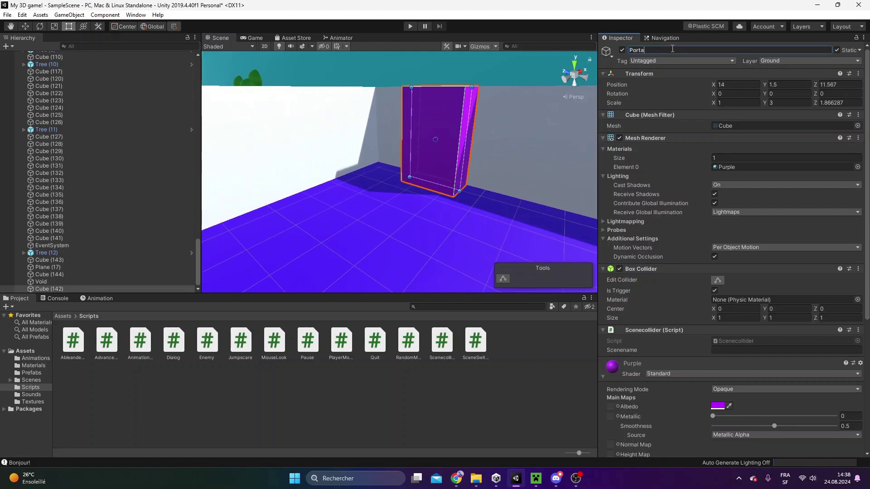
key("Return")
scroll(712, 289, "down", 3)
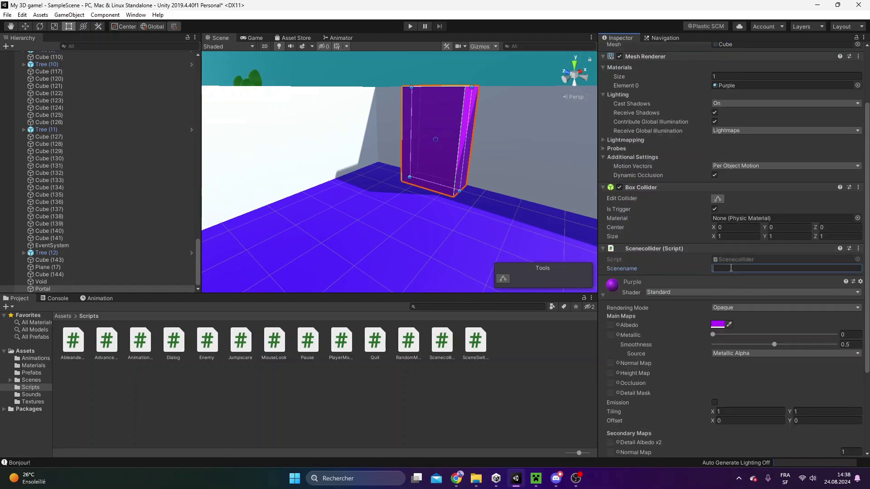
type("M")
type("enu")
Play-test walking into the portal to load Menu, then check SampleScene's name in Scenes
left_click(411, 28)
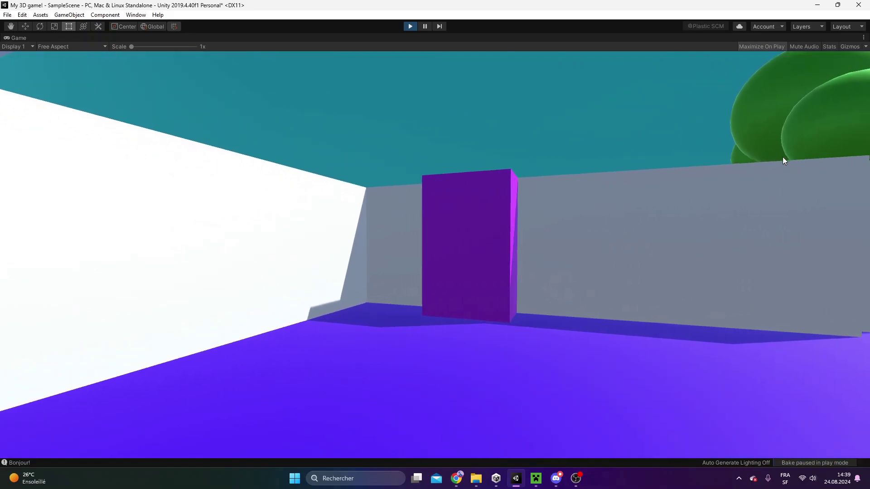
key("w")
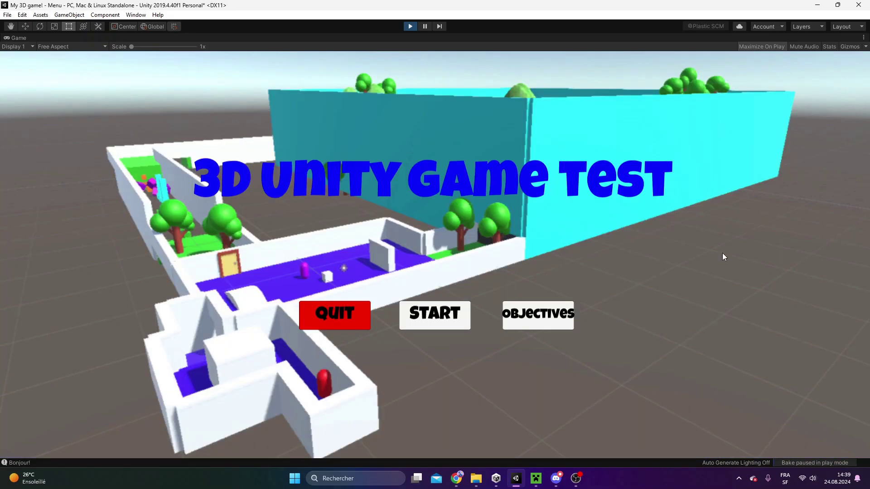
left_click(406, 27)
left_click(28, 381)
left_click(130, 339)
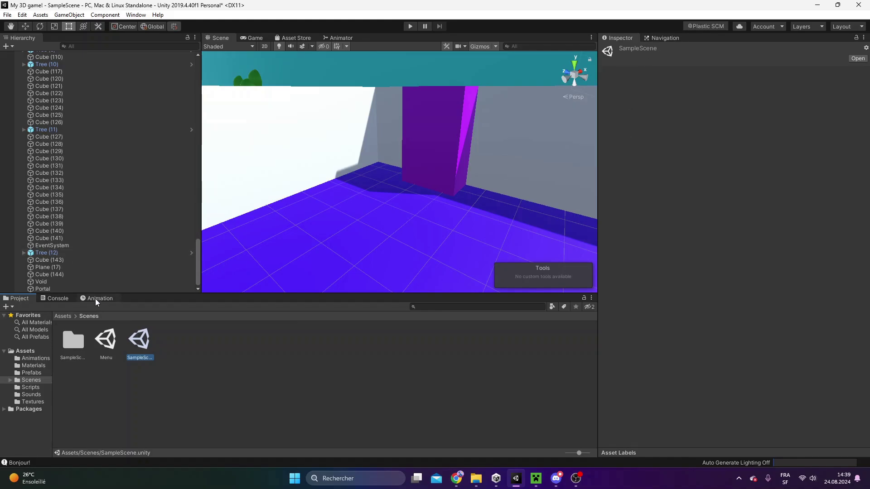
Change the Portal's Scenename to 'SampleScene' and run a quick play-mode test
left_click(77, 288)
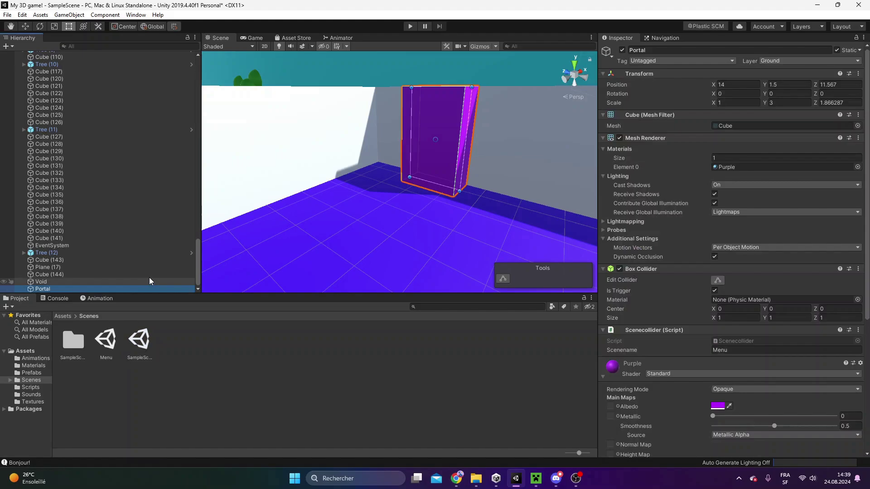
key("f")
scroll(764, 261, "down", 5)
left_click(730, 152)
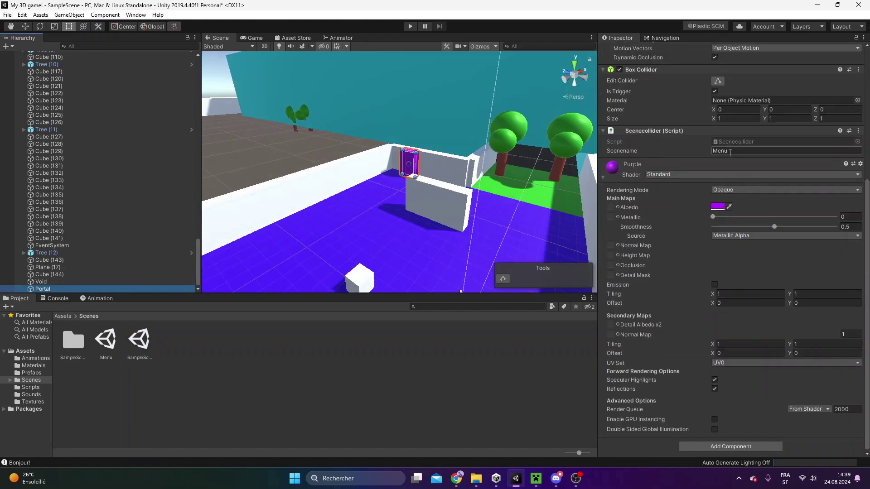
type("SampleS")
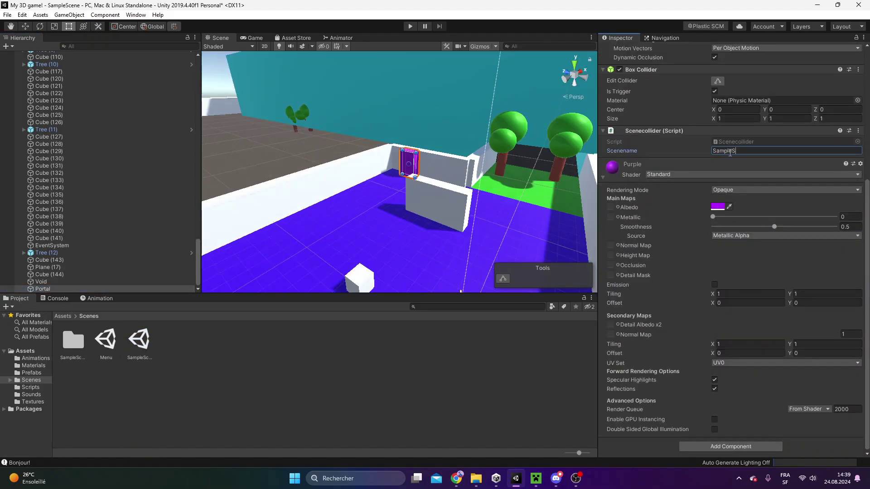
type("cene")
left_click(406, 26)
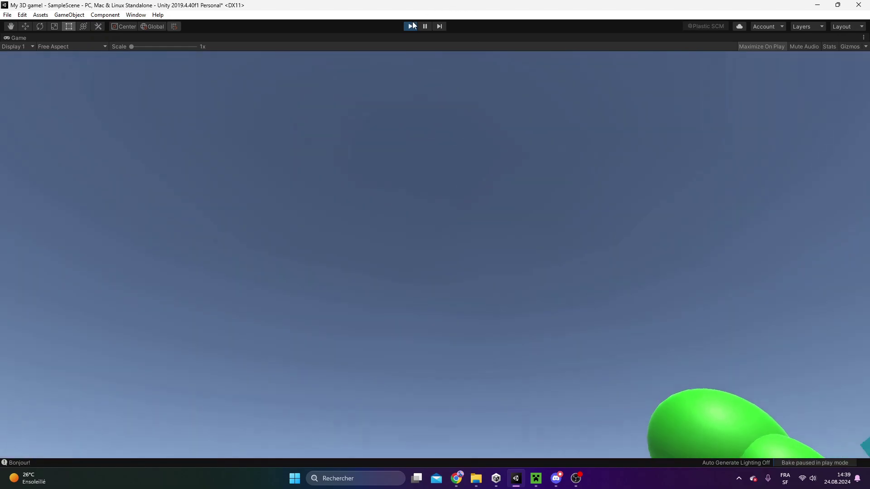
left_click(411, 26)
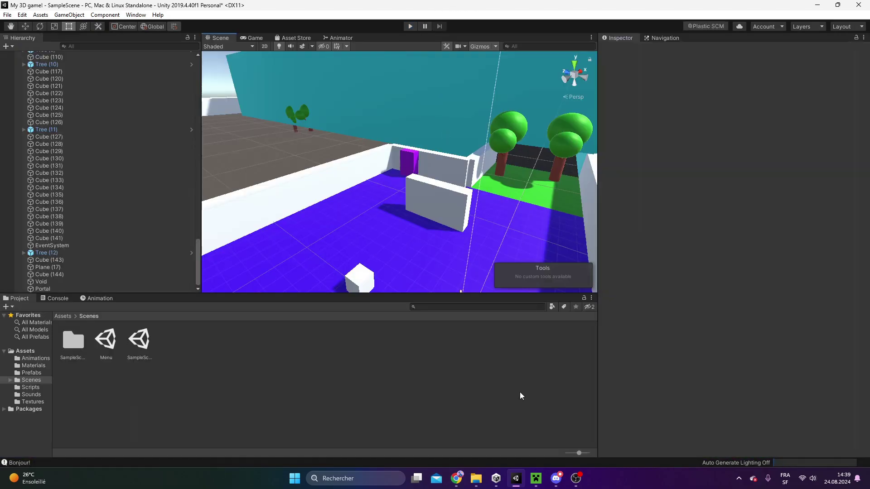
left_click(521, 394)
mouse_move(366, 185)
left_mouse_down("alt")
mouse_move(335, 175)
mouse_move(314, 124)
mouse_move(436, 215)
mouse_move(414, 189)
left_mouse_up("alt")
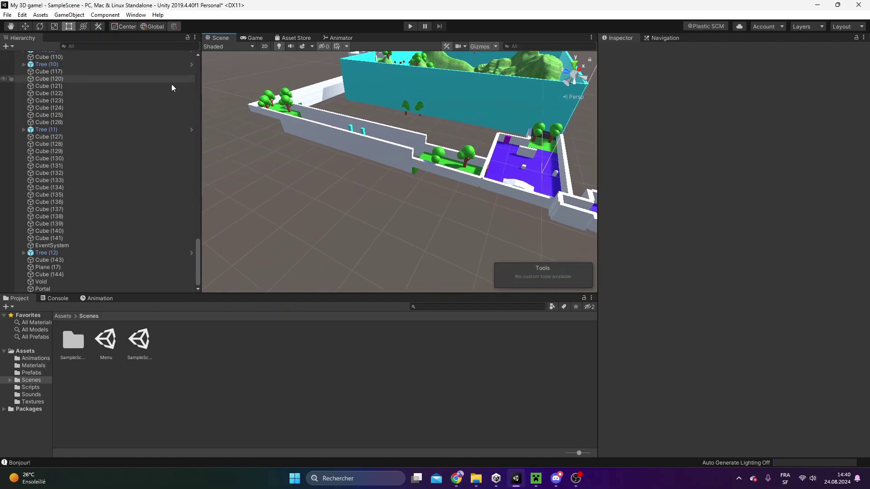
left_click(122, 282)
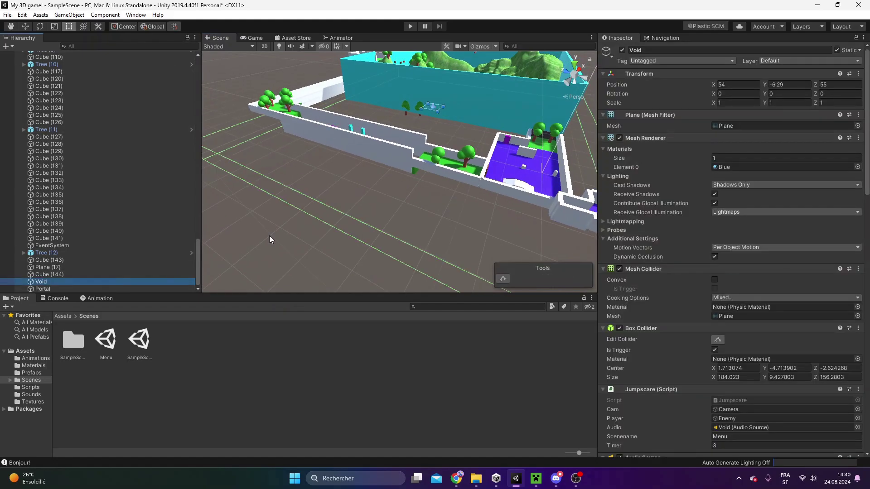
left_click_drag(336, 193, 302, 189, "alt")
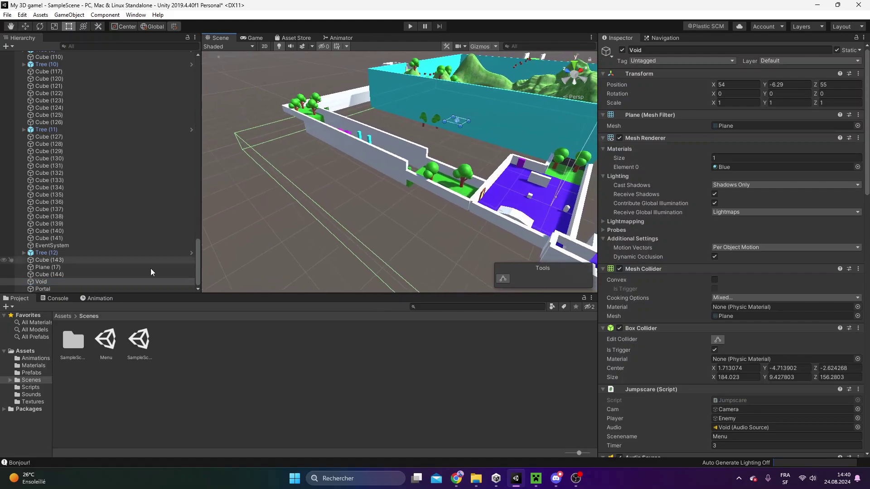
left_click_drag(281, 218, 288, 145, "alt")
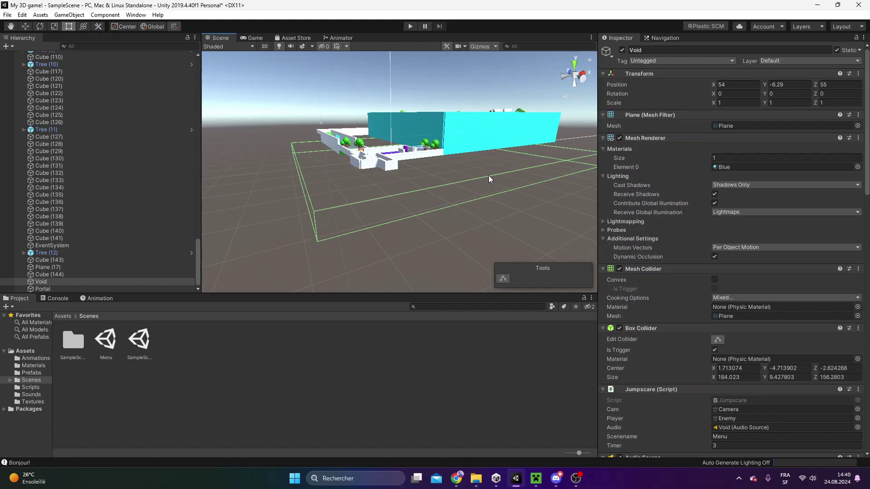
scroll(723, 256, "down", 5)
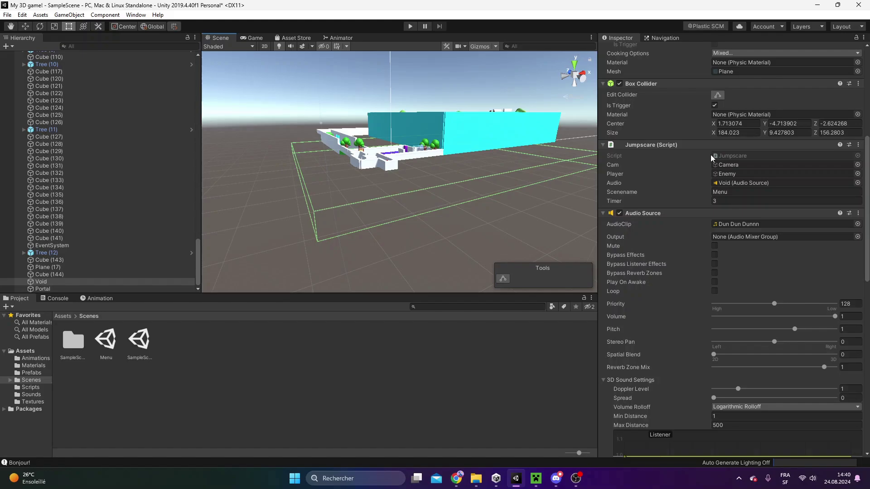
Adjust the scene view around the level and select and frame the Player object
right_click_drag(408, 158, 434, 145)
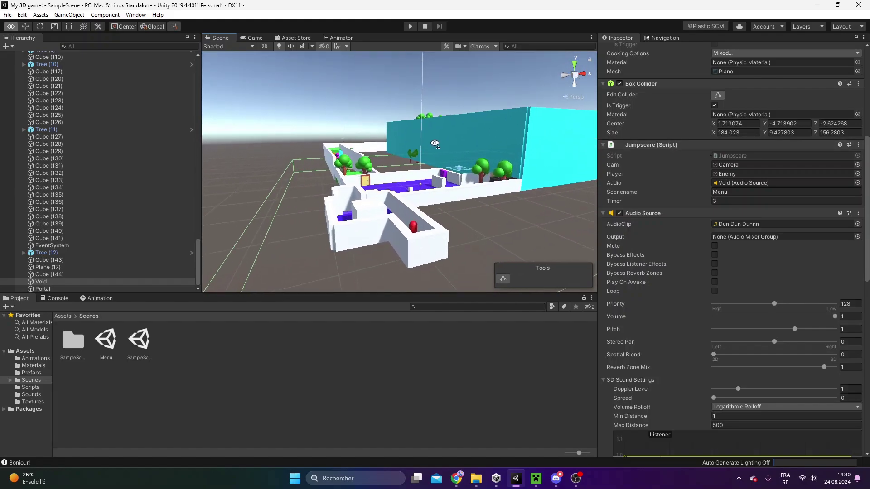
right_click_drag(434, 145, 428, 150)
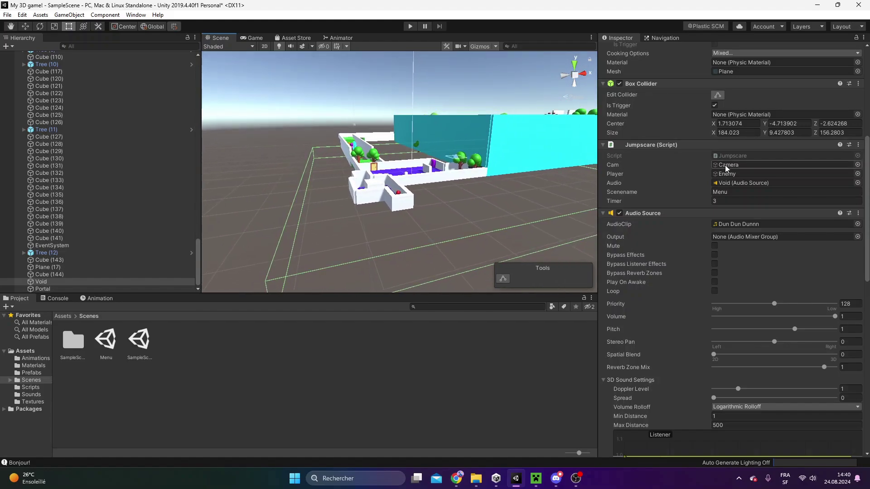
scroll(91, 187, "up", 20)
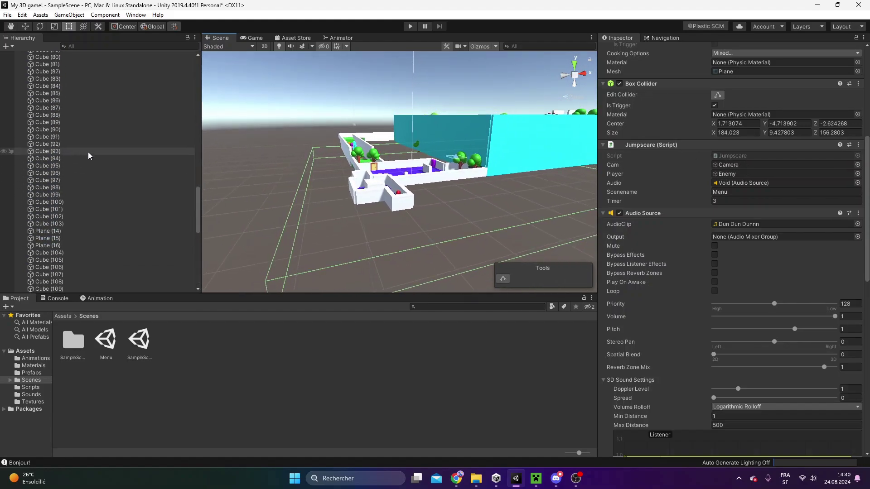
scroll(149, 144, "up", 10)
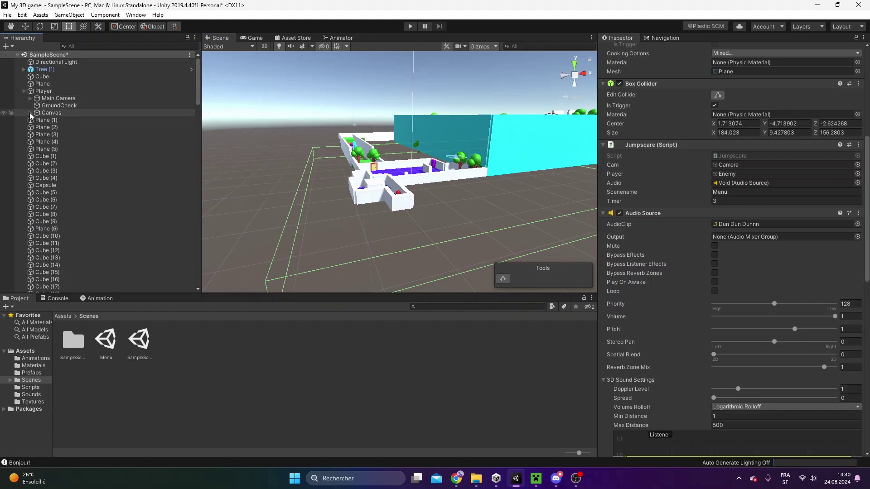
left_click(31, 113)
left_click(34, 113)
left_click(41, 91)
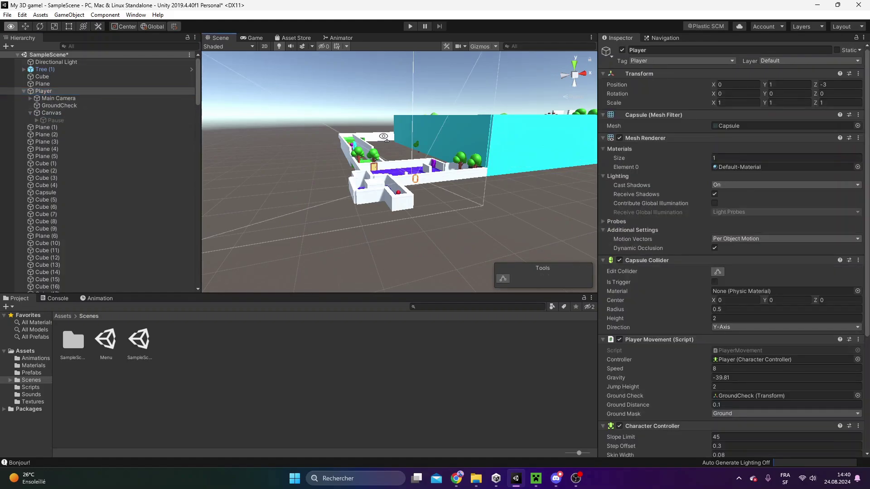
key("f")
Turn the nested Camera under Main Camera on, then back off
double_click(133, 107)
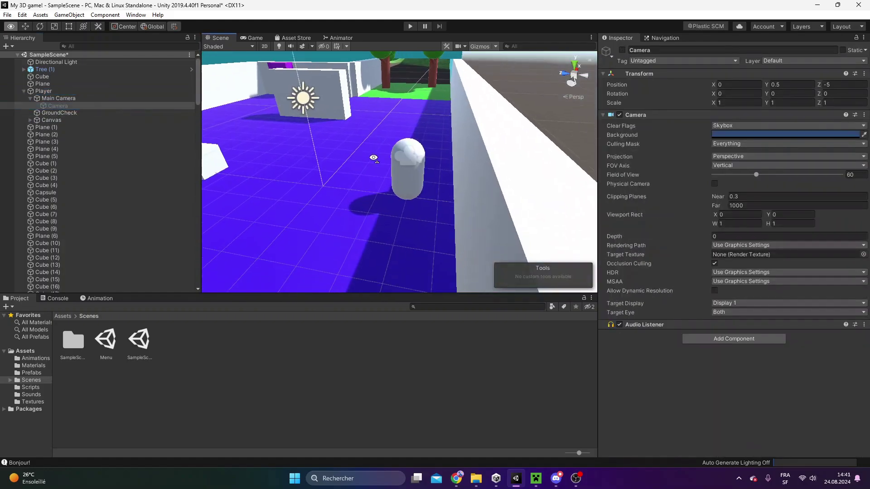
left_click(621, 51)
key("f")
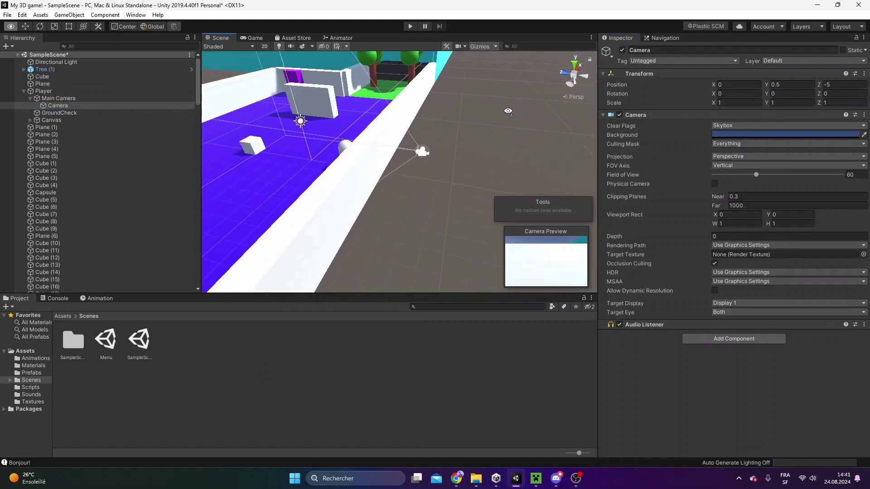
left_click(622, 49)
Scroll down the Hierarchy and select the Void object
scroll(123, 183, "down", 5)
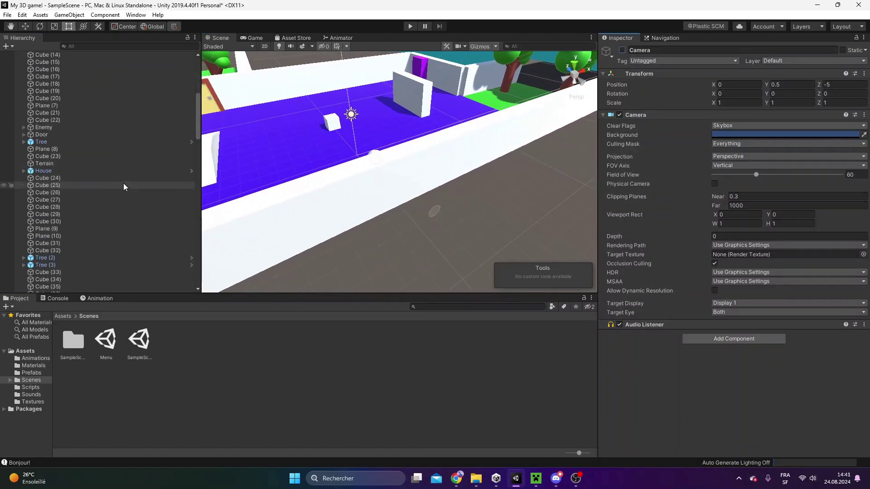
scroll(98, 254, "down", 10)
scroll(84, 258, "down", 10)
scroll(78, 277, "down", 10)
left_click(76, 280)
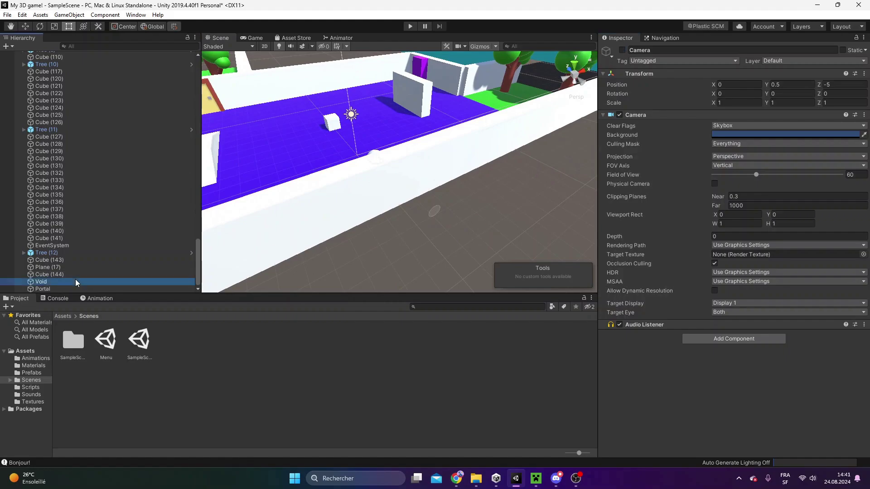
Scroll to the Void's Jumpscare component, loading Menu after timer 3, while reframing the level
scroll(675, 297, "down", 5)
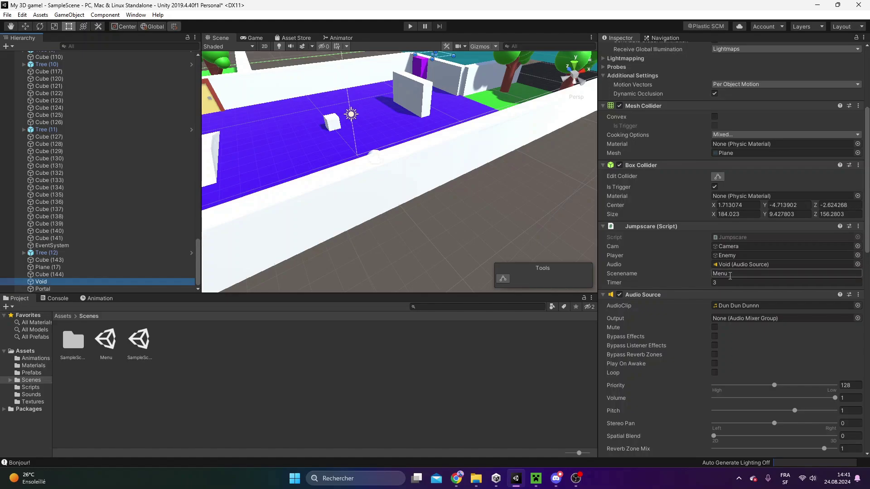
right_click_drag(475, 238, 442, 233)
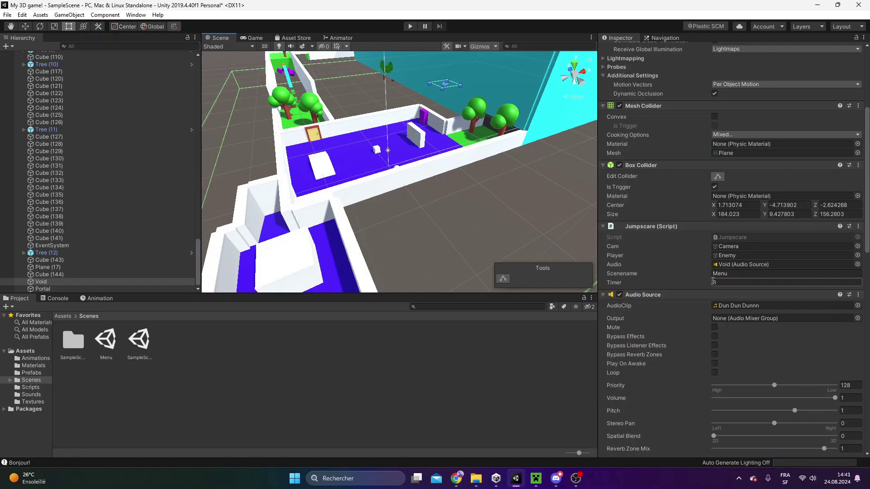
right_click_drag(419, 206, 423, 198)
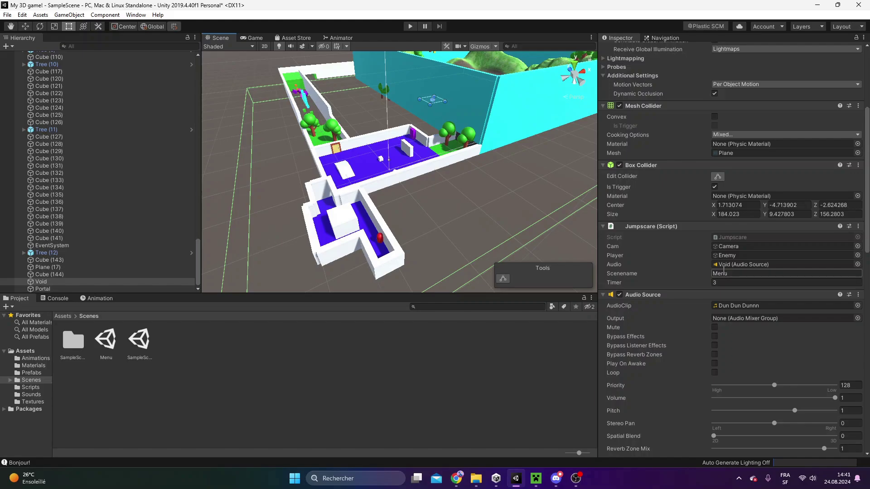
Enter play mode and walk the player away from the yellow door
left_click(407, 27)
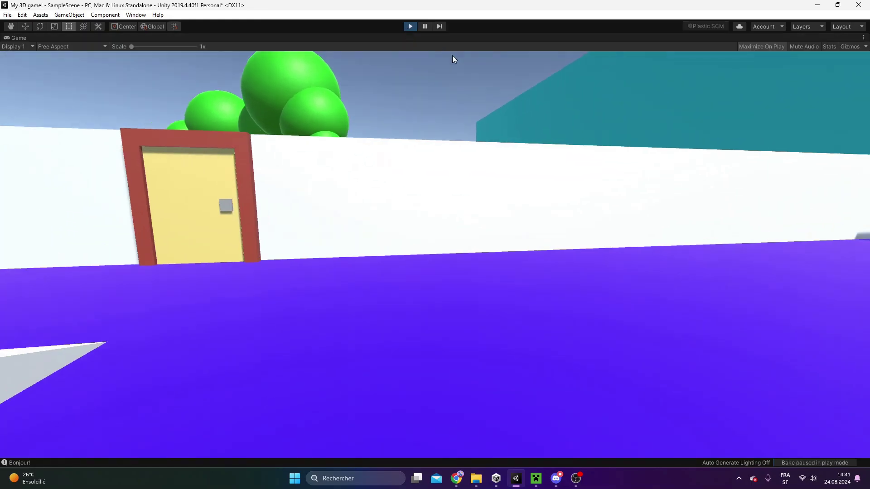
key("a")
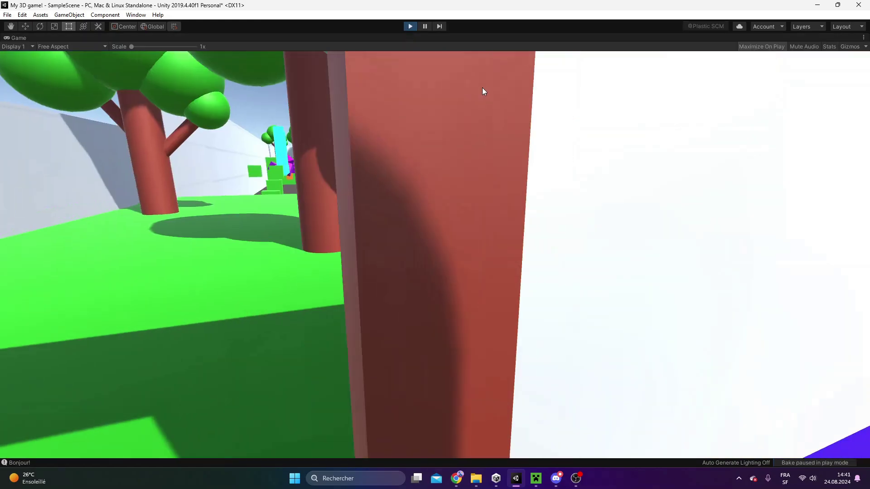